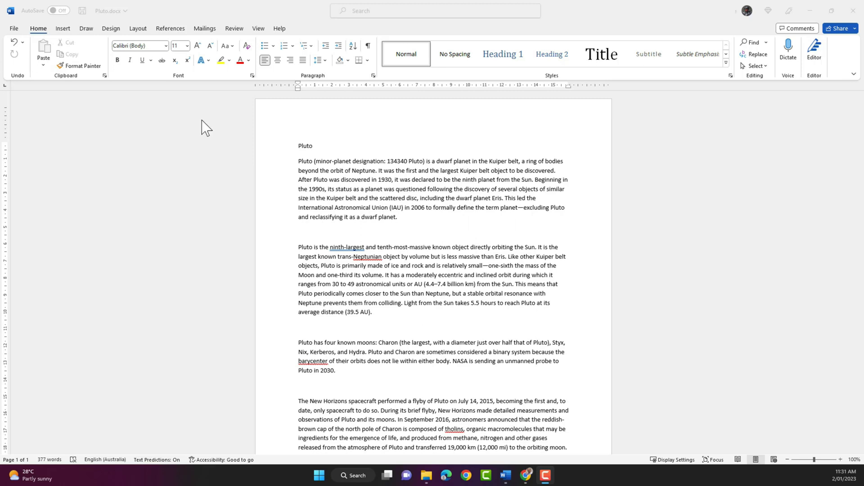
- Open the Navigation pane search beside the Pluto article
click(298, 173)
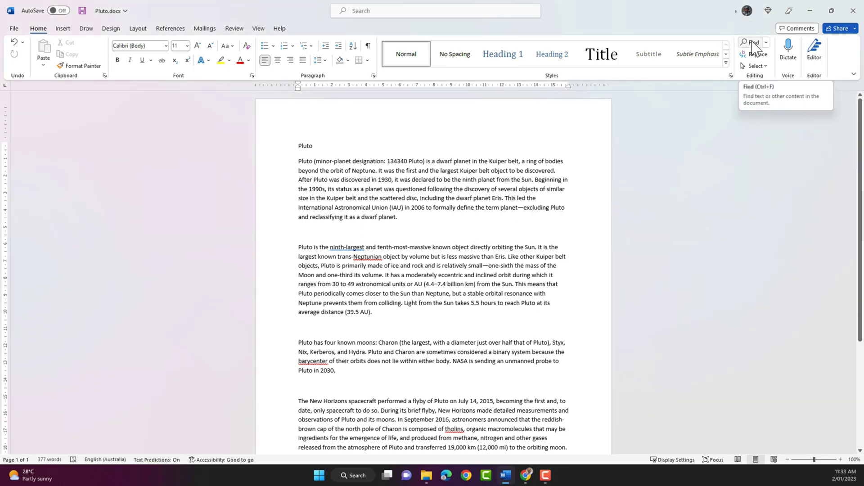
click(751, 42)
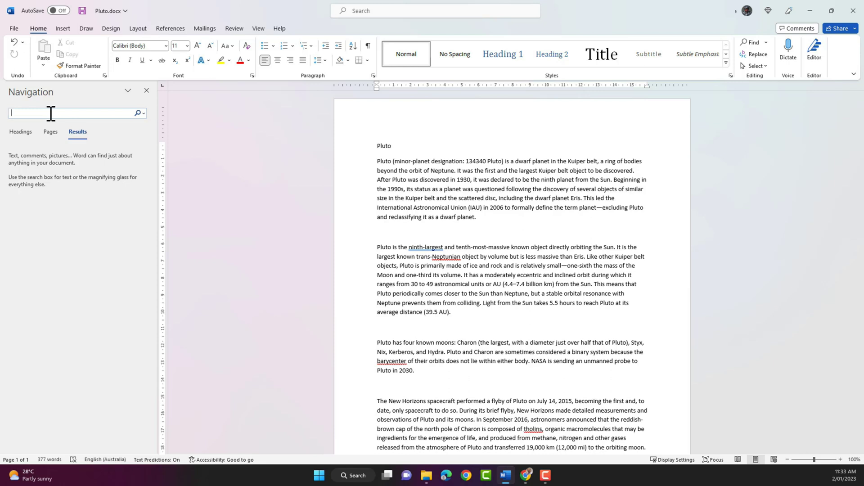
- Search for 'planet' and visit each of its 7 matches, ending on the last
text(pl)
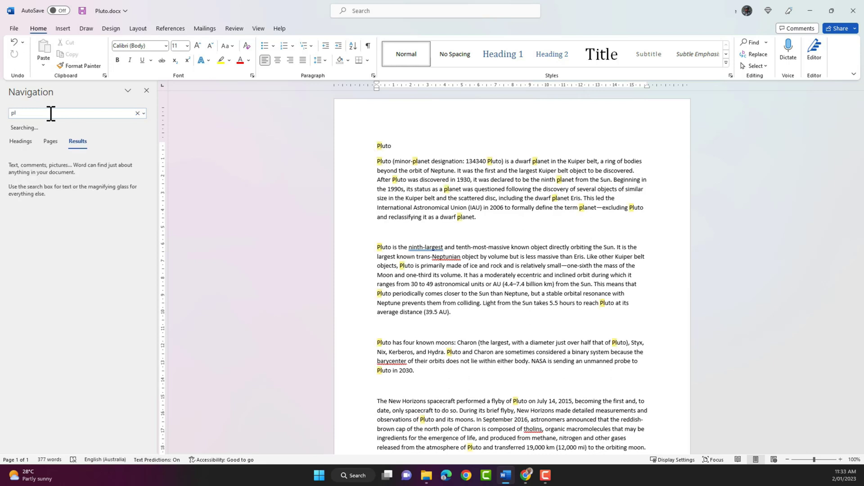
text(anet)
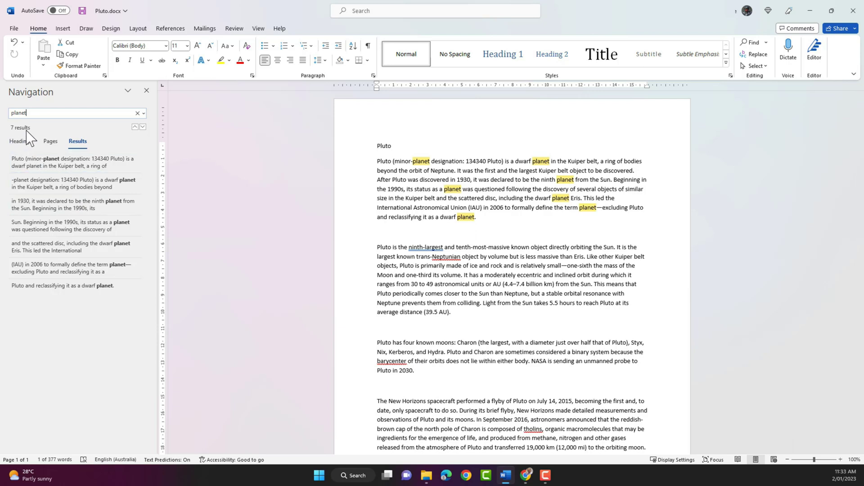
click(79, 165)
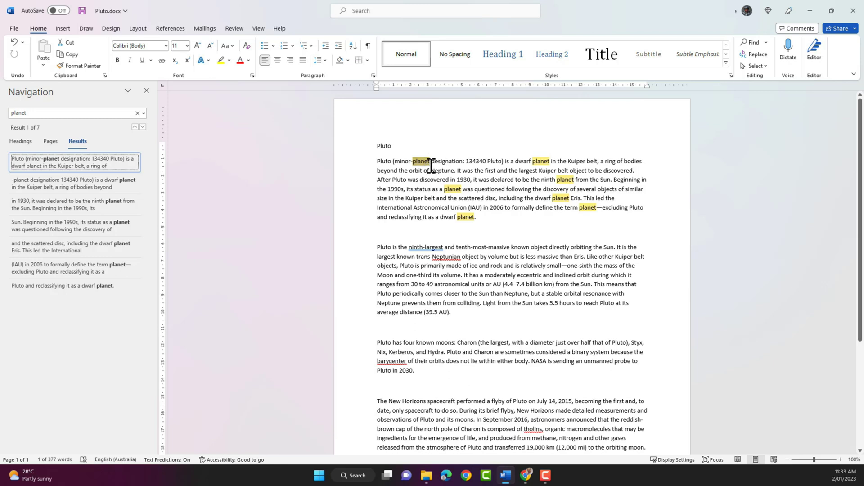
click(59, 197)
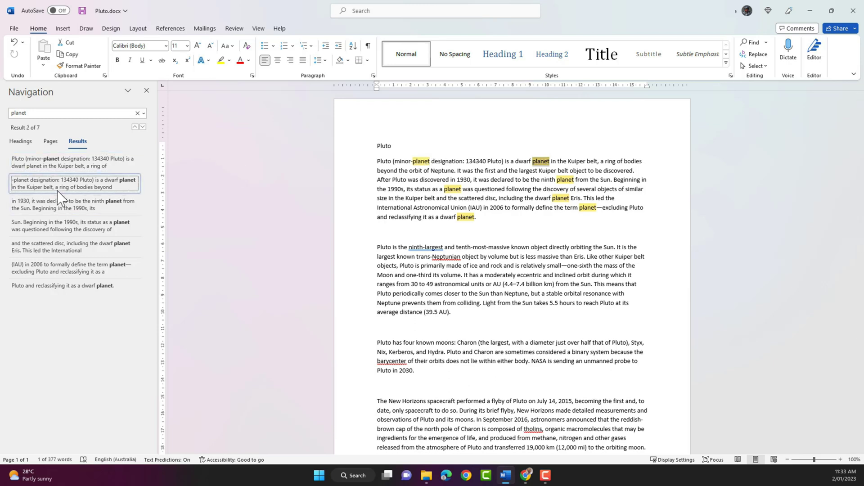
click(74, 205)
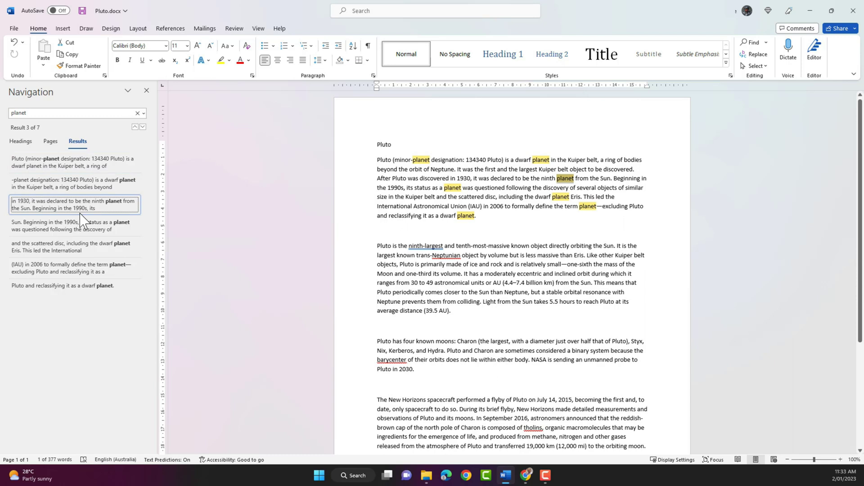
click(90, 229)
click(104, 247)
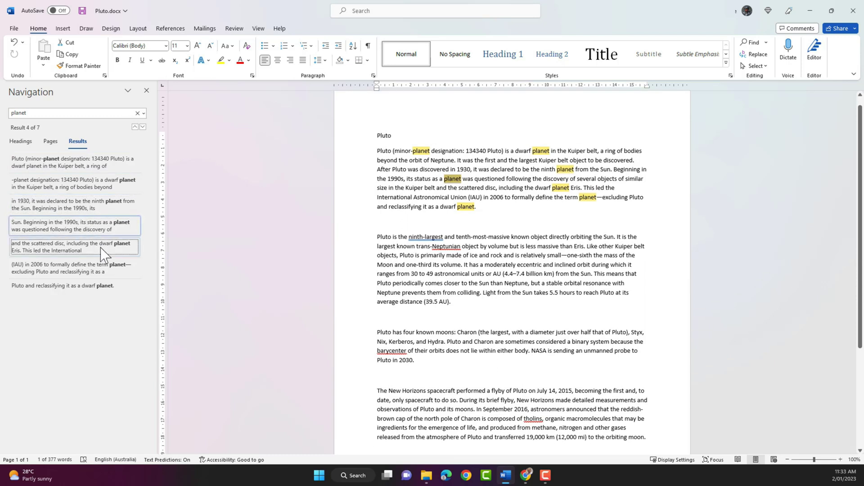
click(112, 268)
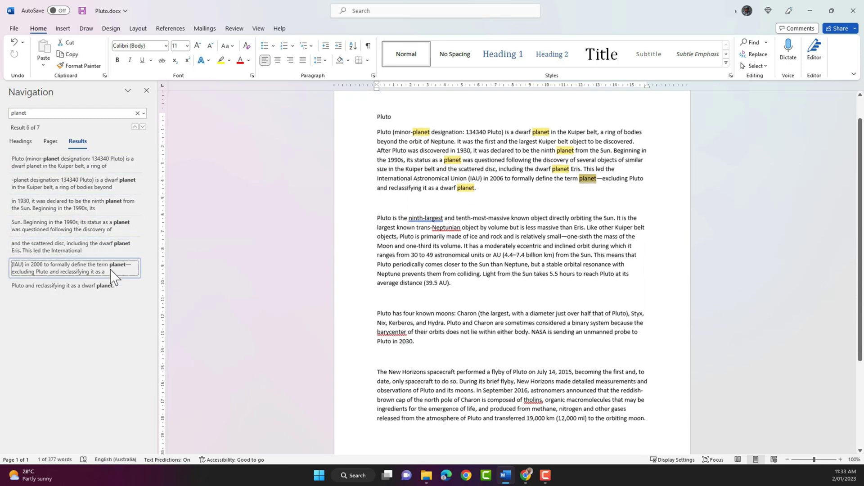
click(117, 294)
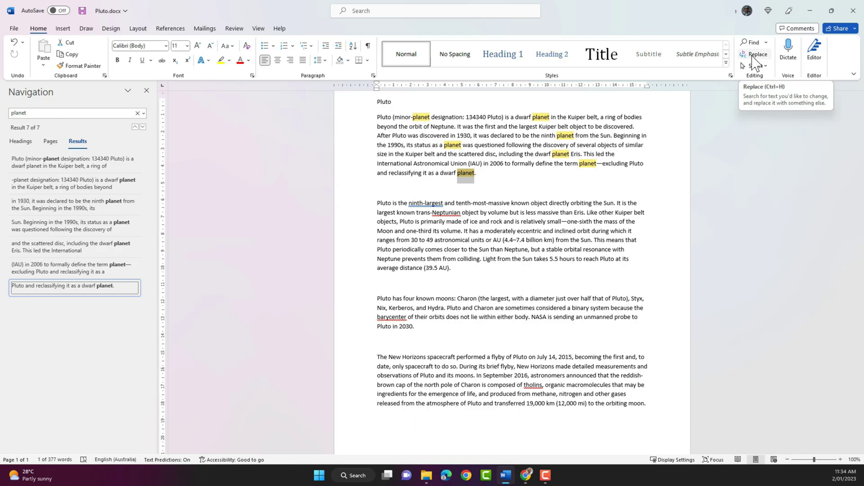
- Open Find and Replace on its Replace tab with 'planet' prefilled as the search term
click(753, 56)
click(752, 57)
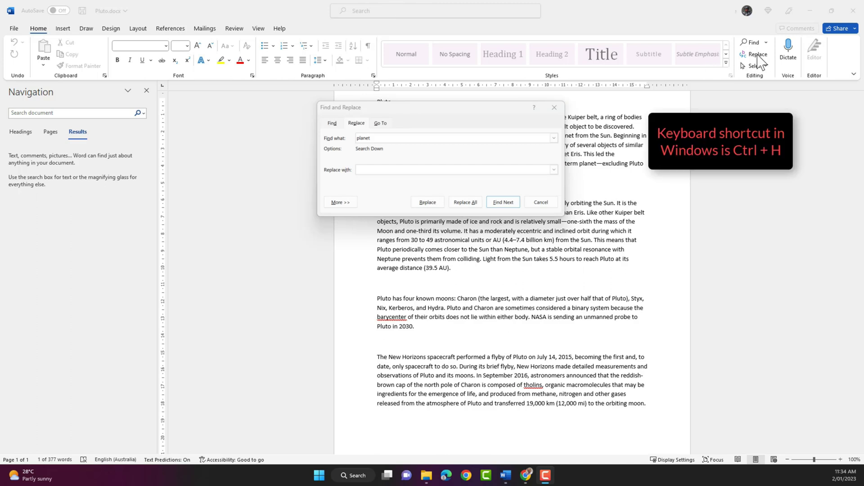
key(Escape)
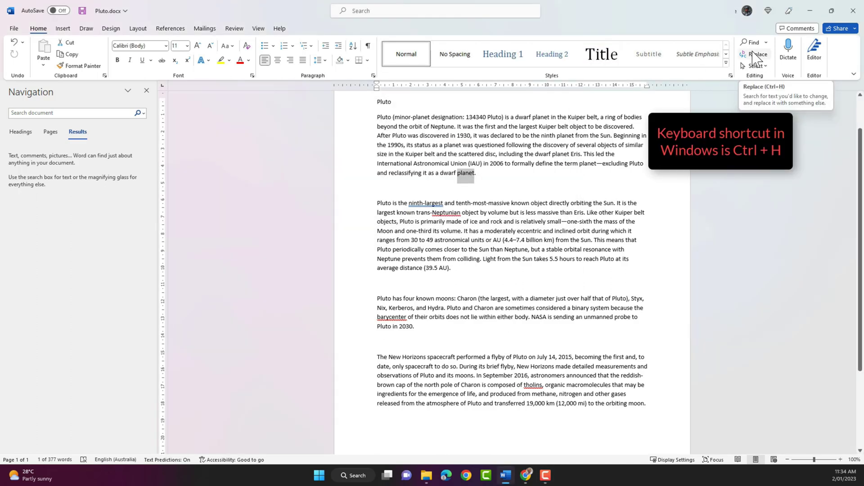
click(753, 54)
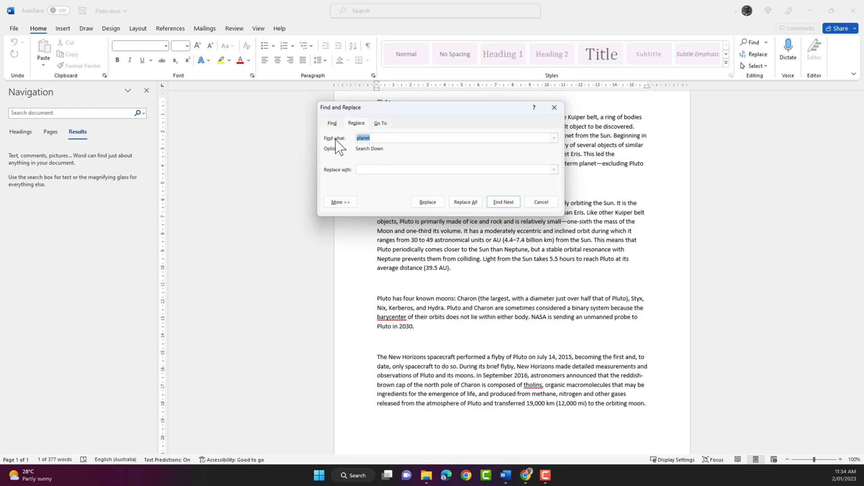
- Set Find what to 'Sun' and Replace with to 'sun', with Match case enabled
click(387, 141)
key(BackSpace)
key(BackSpace)
key(BackSpace)
key(BackSpace)
key(BackSpace)
key(BackSpace)
text(Sun)
click(399, 167)
text(sun)
click(342, 203)
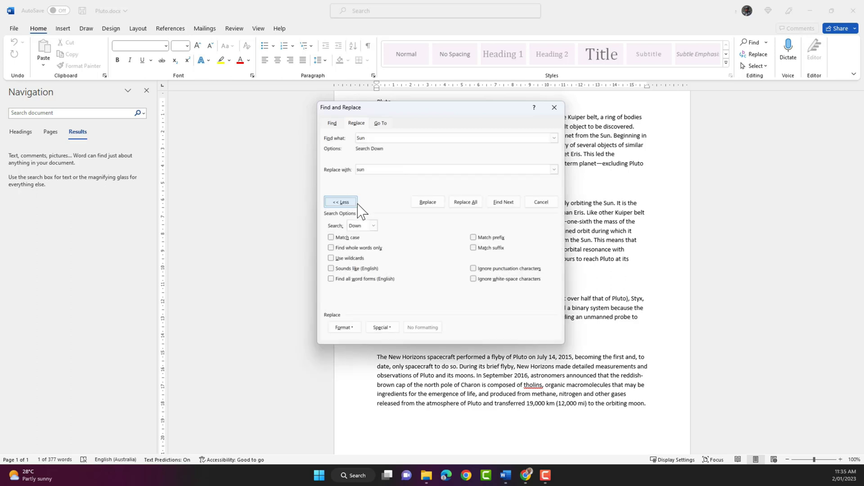
click(331, 238)
- Replace each capitalised 'Sun' with lowercase 'sun' one by one to the document's end
click(504, 206)
click(504, 203)
click(427, 206)
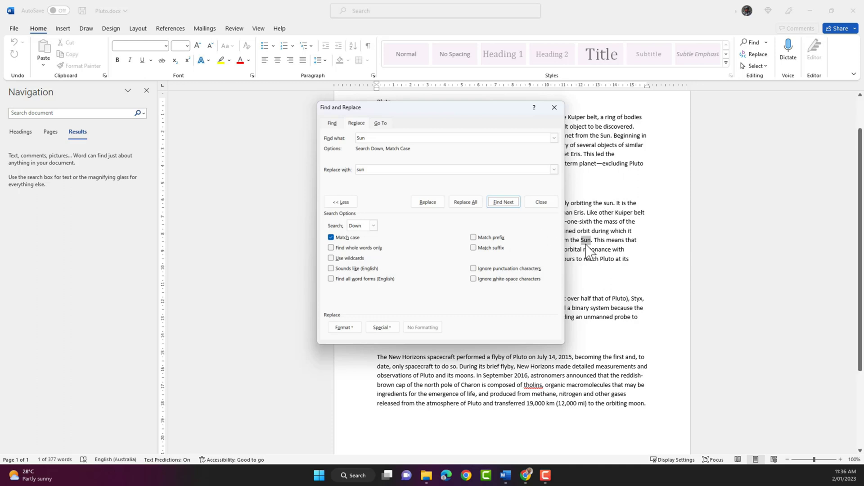
click(430, 206)
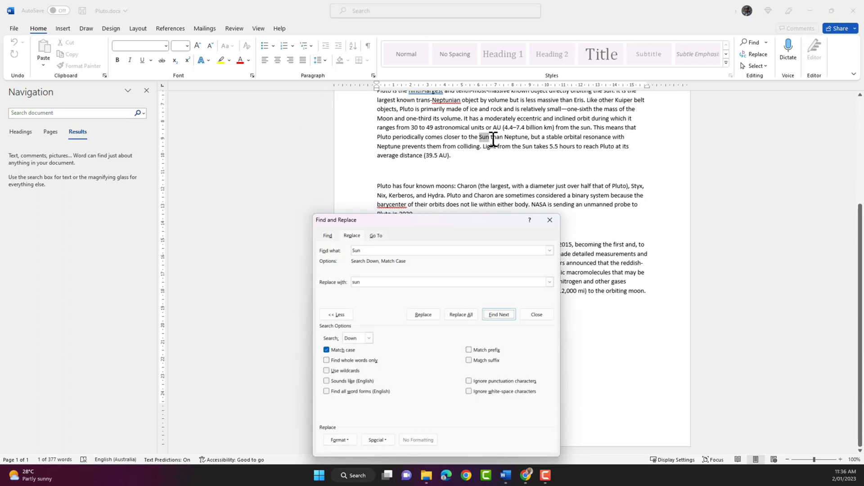
click(419, 314)
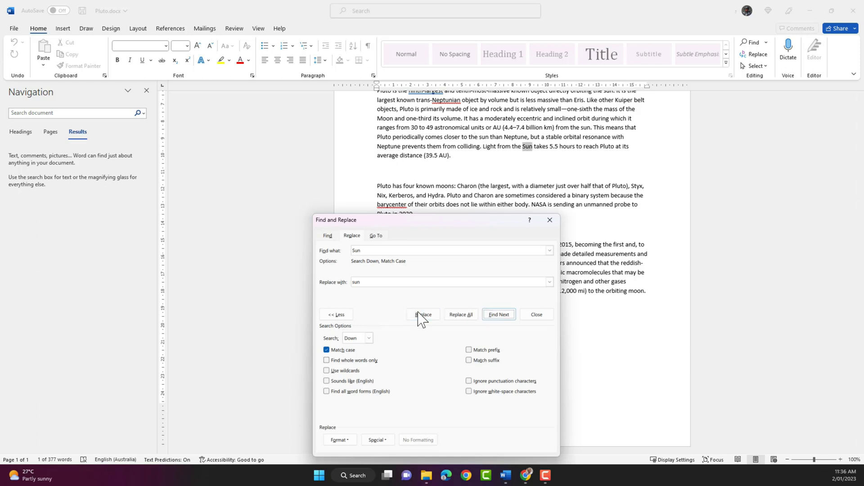
click(420, 316)
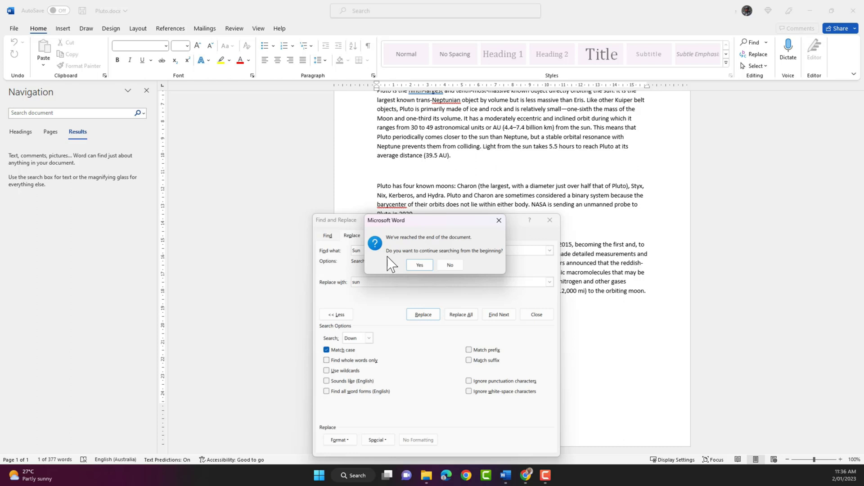
- Decline continuing the search from the beginning of the document
click(454, 266)
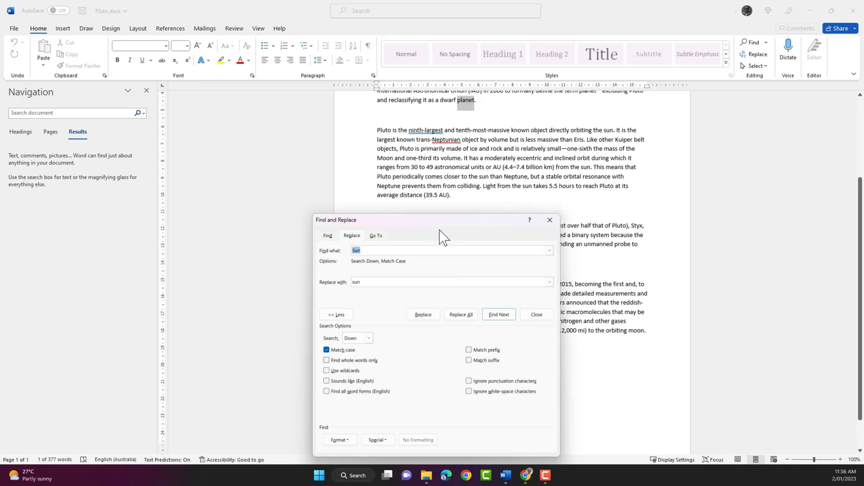